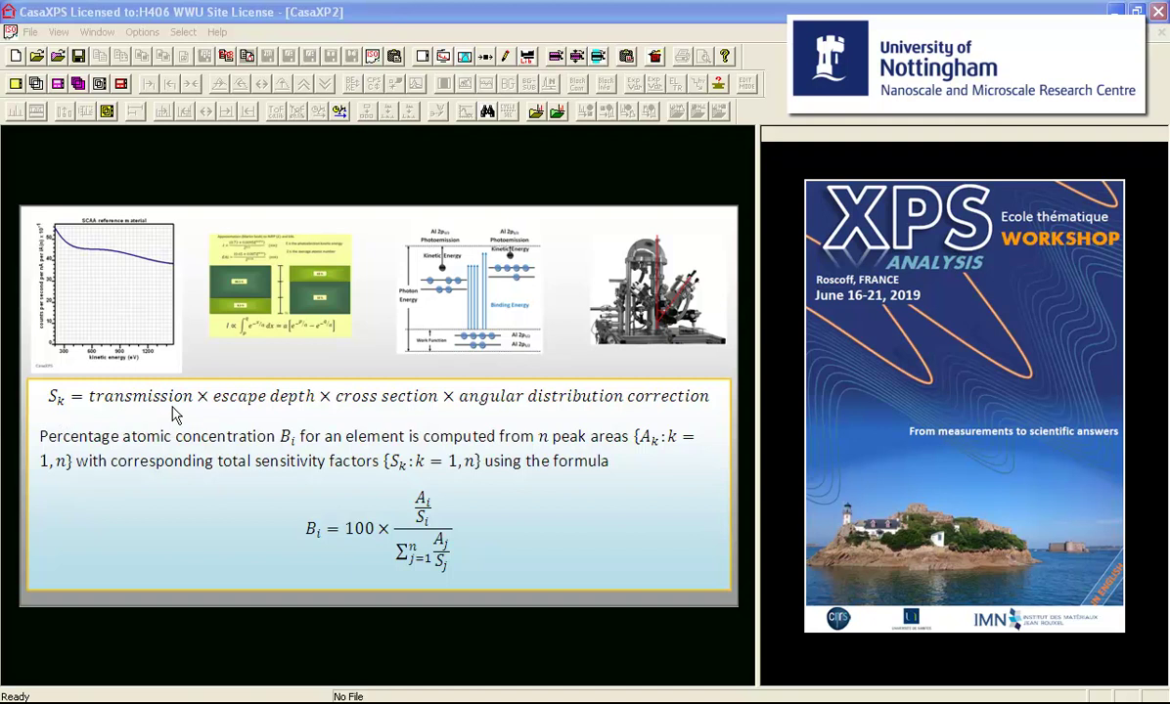
# Step: Reopen the recent file filterpaper_170119-#1-cellulose.vms from the File menu
pyautogui.click(30, 33)
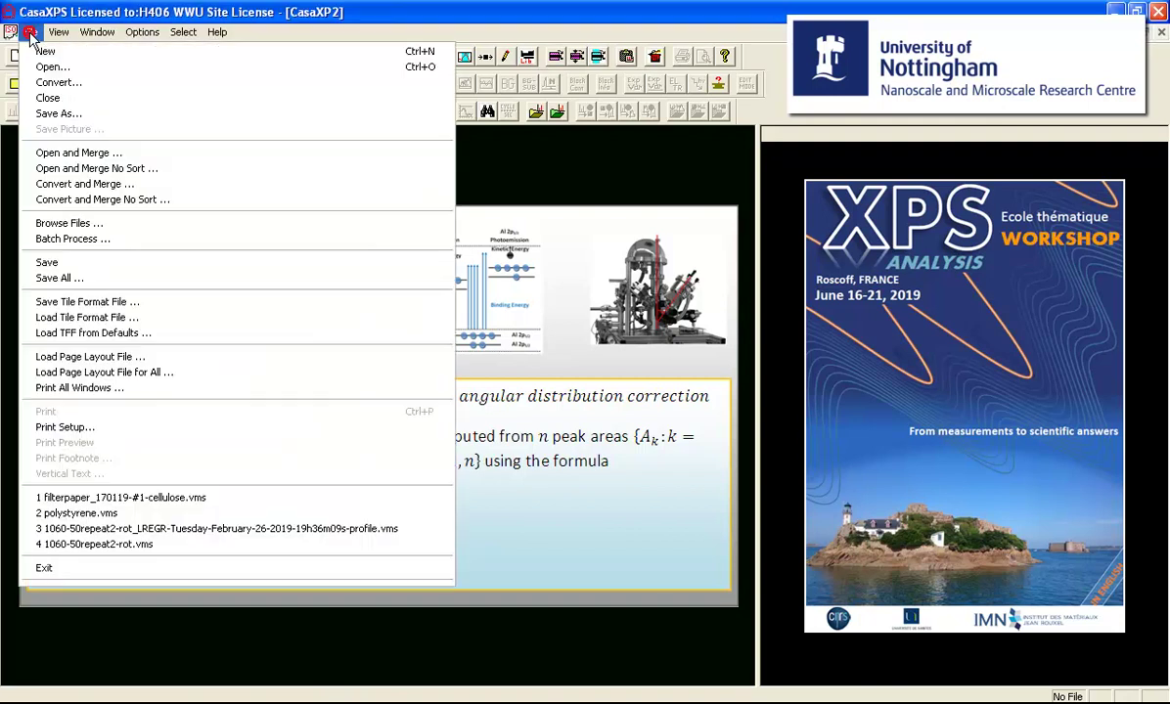
pyautogui.click(94, 497)
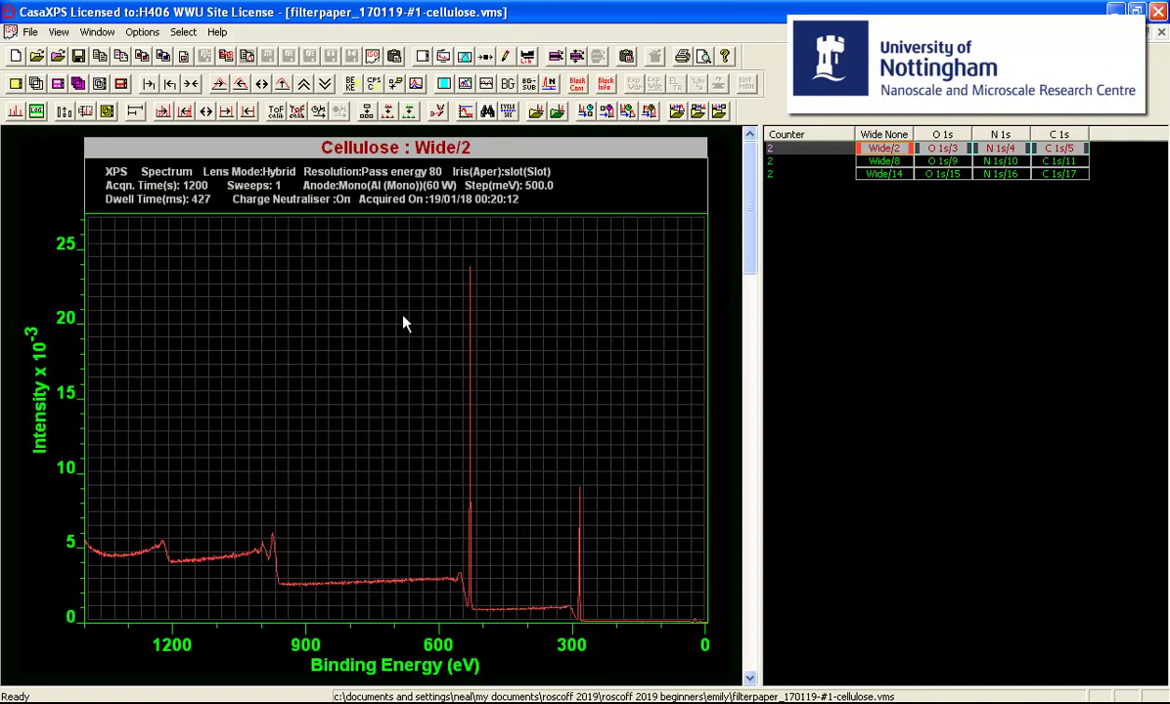
# Step: Preview the transmission function, return to the intensity survey, and place the Element Library beside it
pyautogui.press('t')
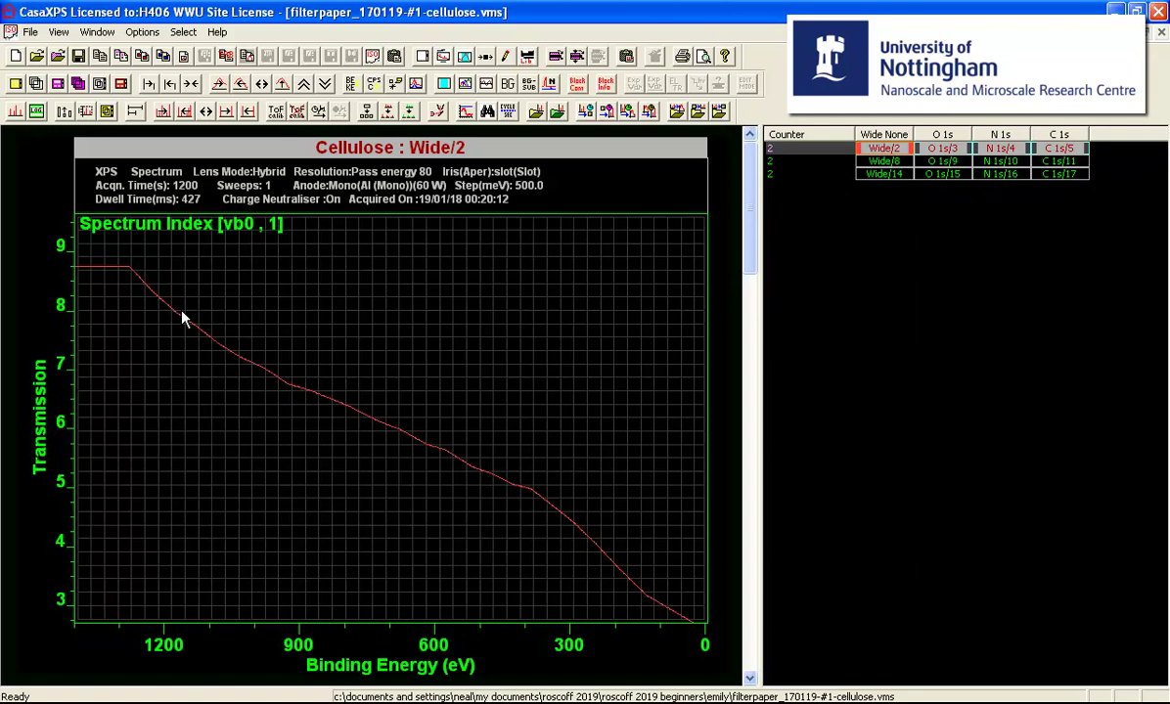
pyautogui.press('Down')
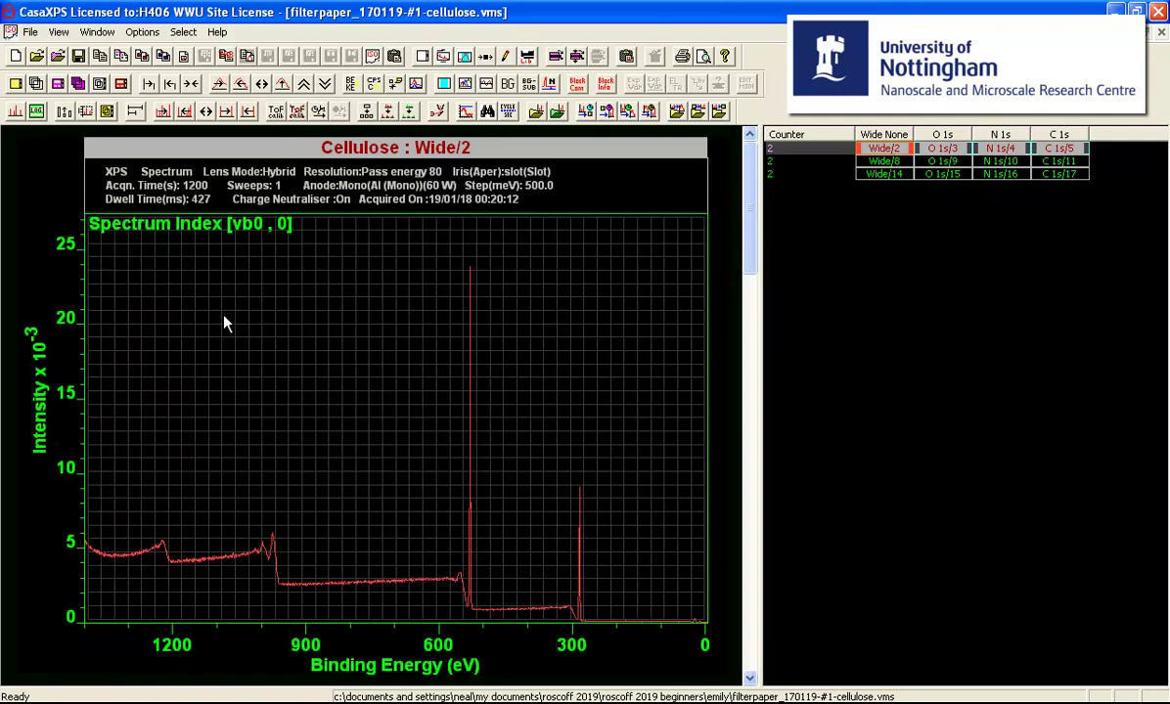
pyautogui.click(368, 290)
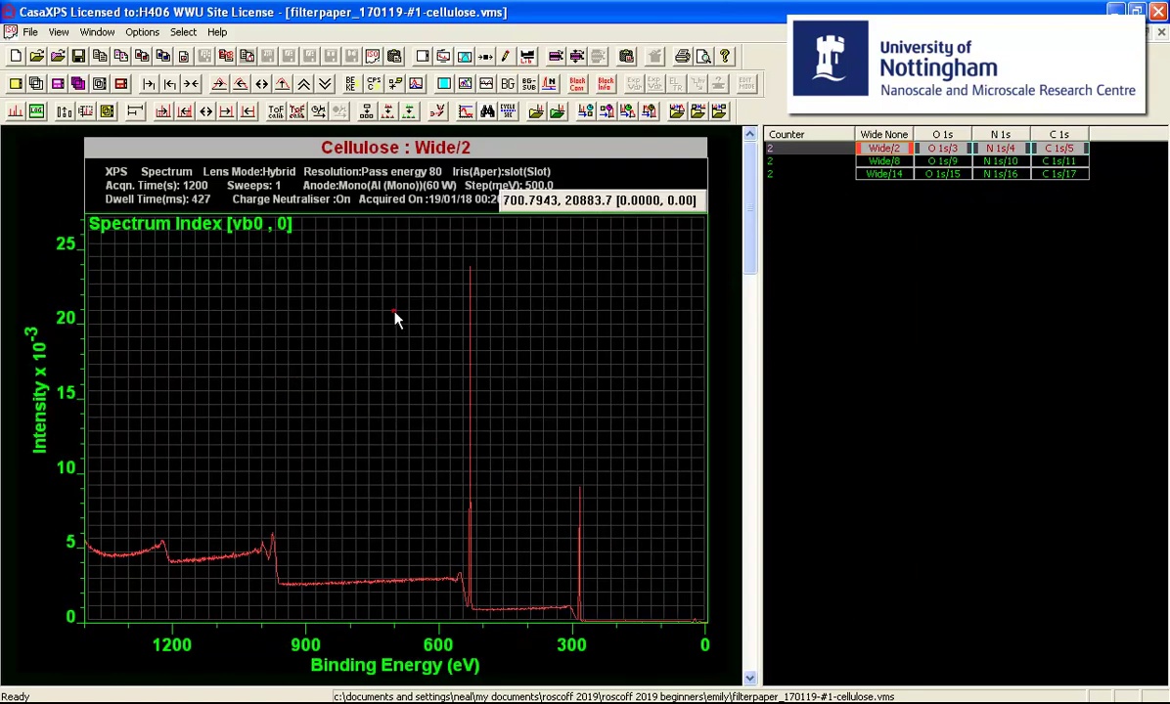
pyautogui.click(527, 56)
pyautogui.moveTo(491, 127); pyautogui.dragTo(811, 199)
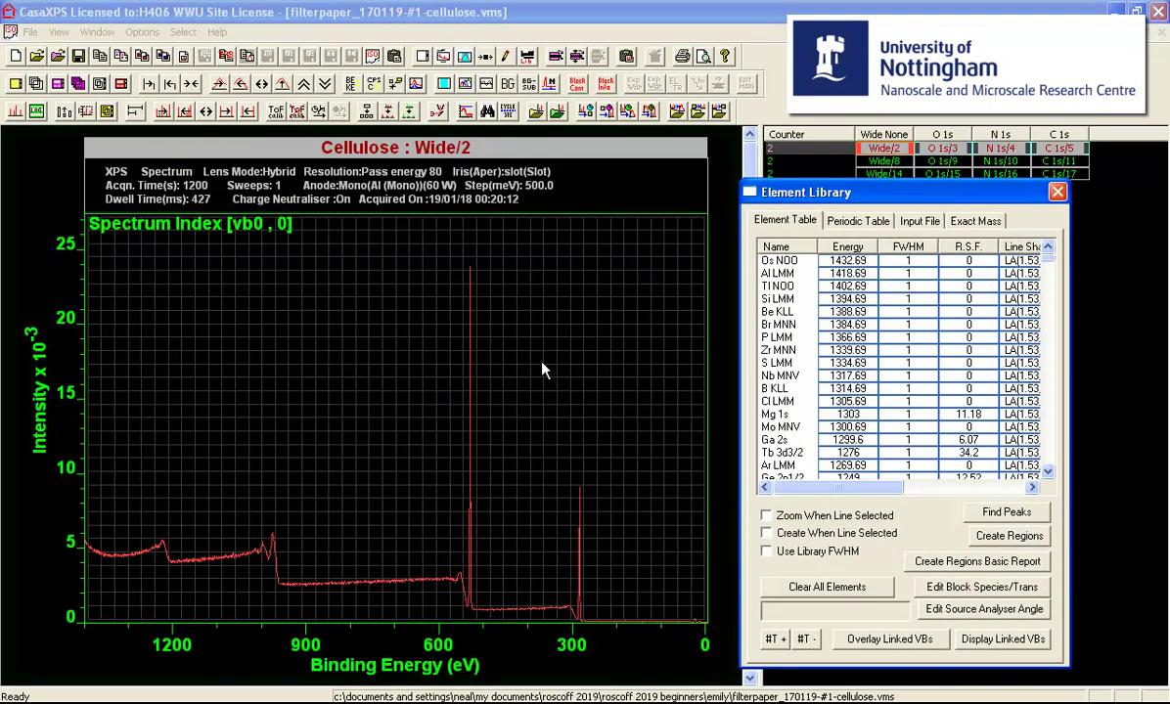
# Step: Browse the library directory from the Element Library's Input File page
pyautogui.click(578, 531)
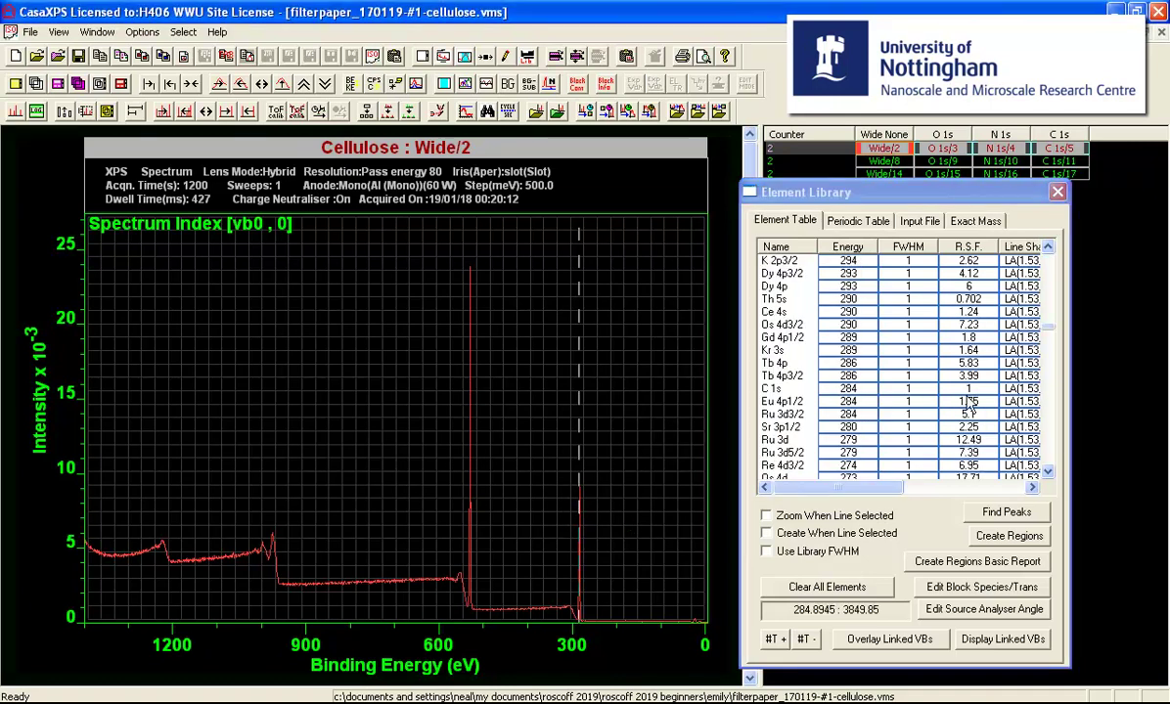
pyautogui.click(910, 220)
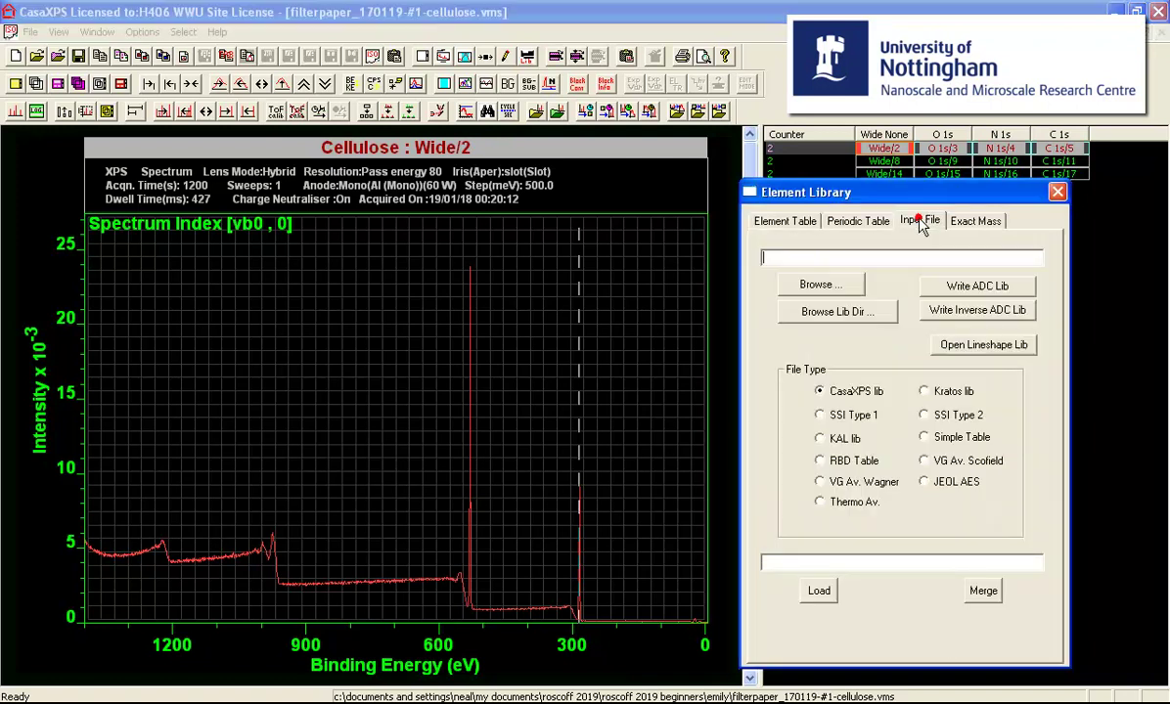
pyautogui.click(847, 313)
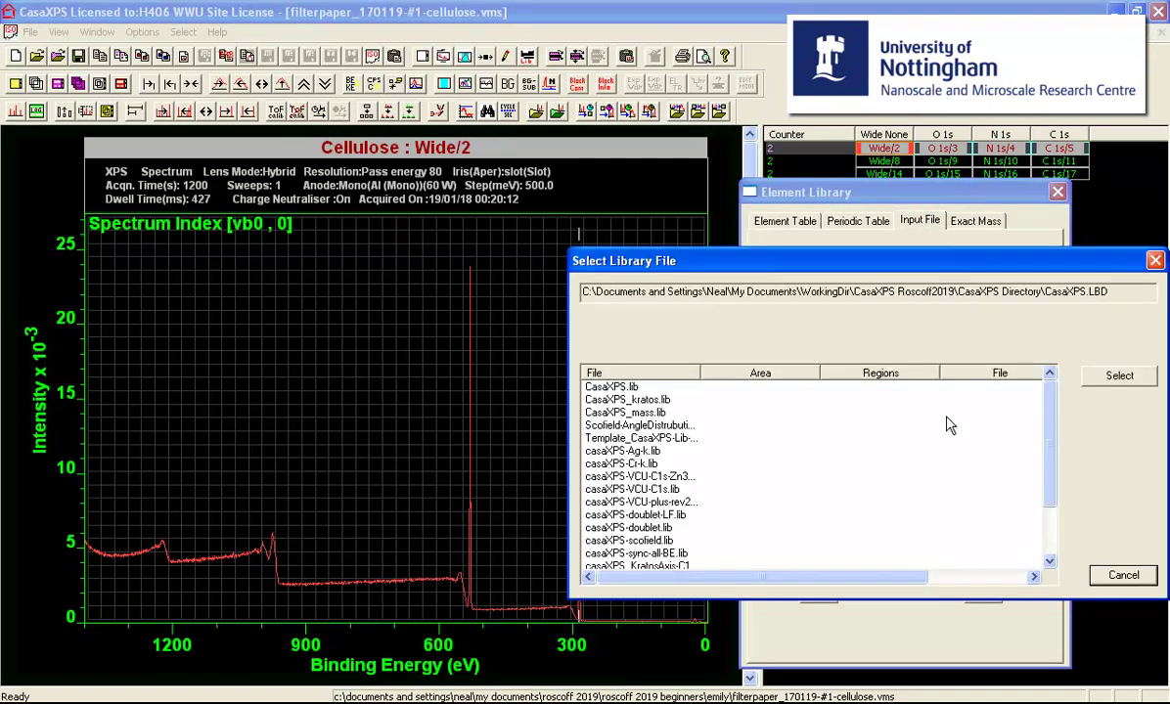
pyautogui.scroll(-2, 1047, 410)
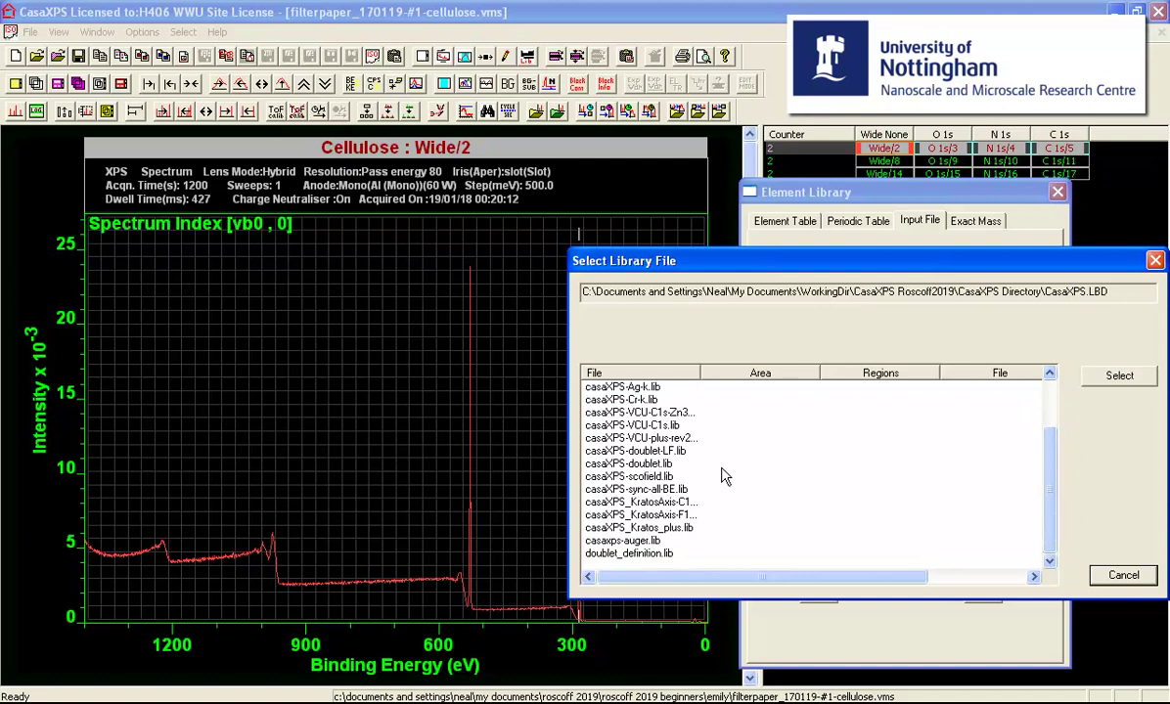
pyautogui.moveTo(700, 372); pyautogui.dragTo(756, 373)
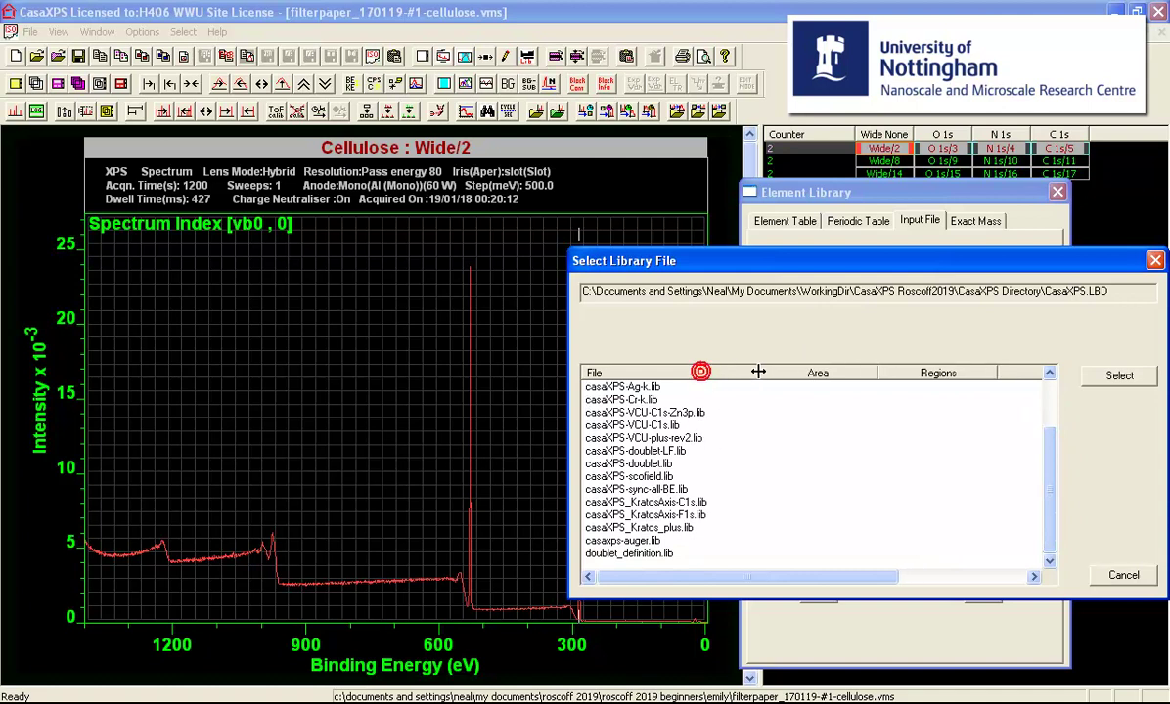
# Step: Select and load casaXPS_KratosAxis-F1s.lib, then return to the Element Table
pyautogui.click(668, 515)
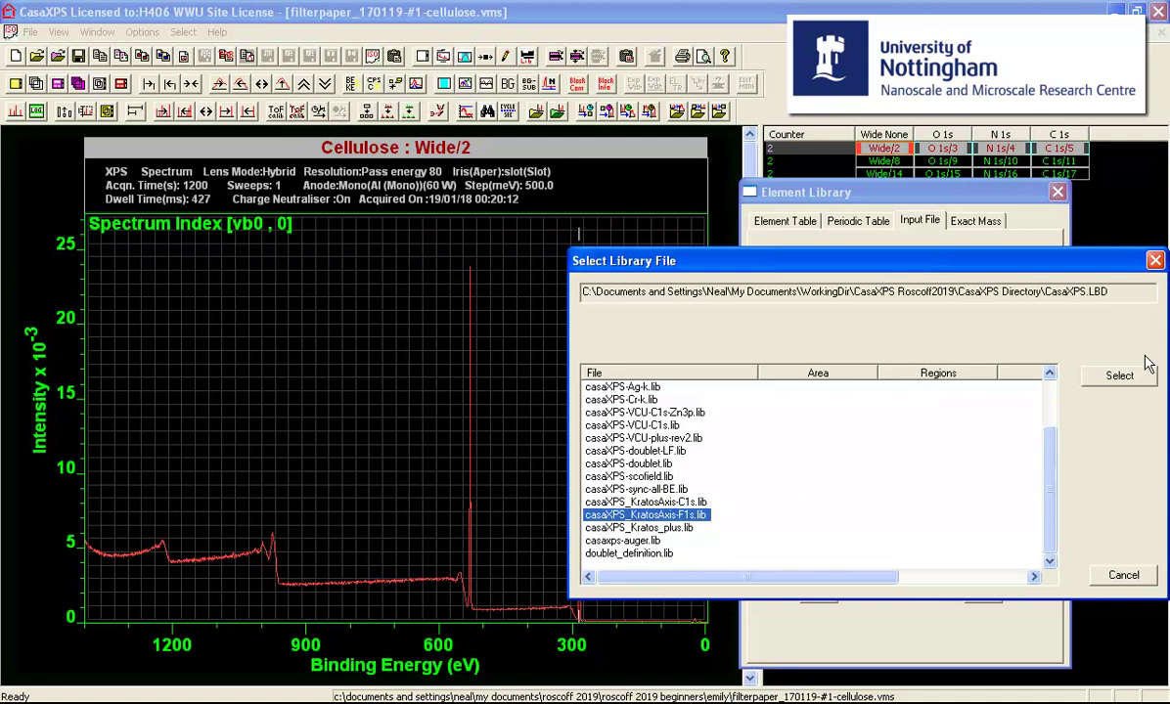
pyautogui.click(1085, 379)
pyautogui.click(818, 589)
pyautogui.click(795, 223)
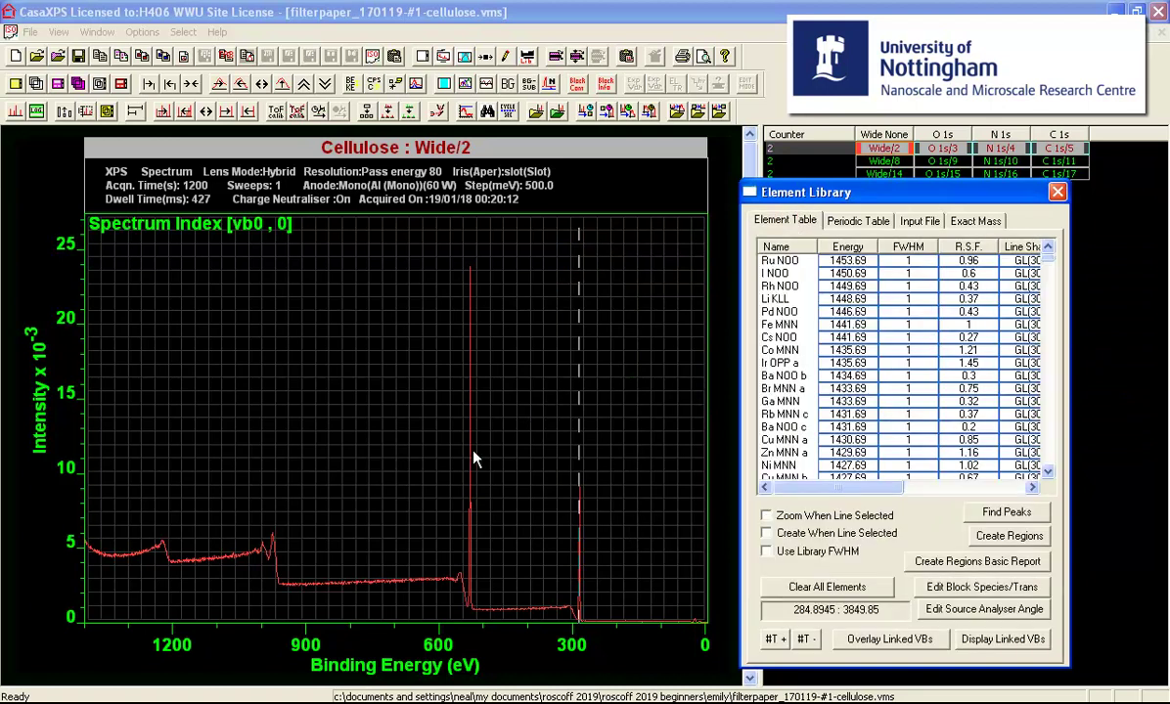
# Step: Identify C 1s at 285 eV (R.S.F. 0.278), toggle transmission view, then show the Periodic Table
pyautogui.click(582, 544)
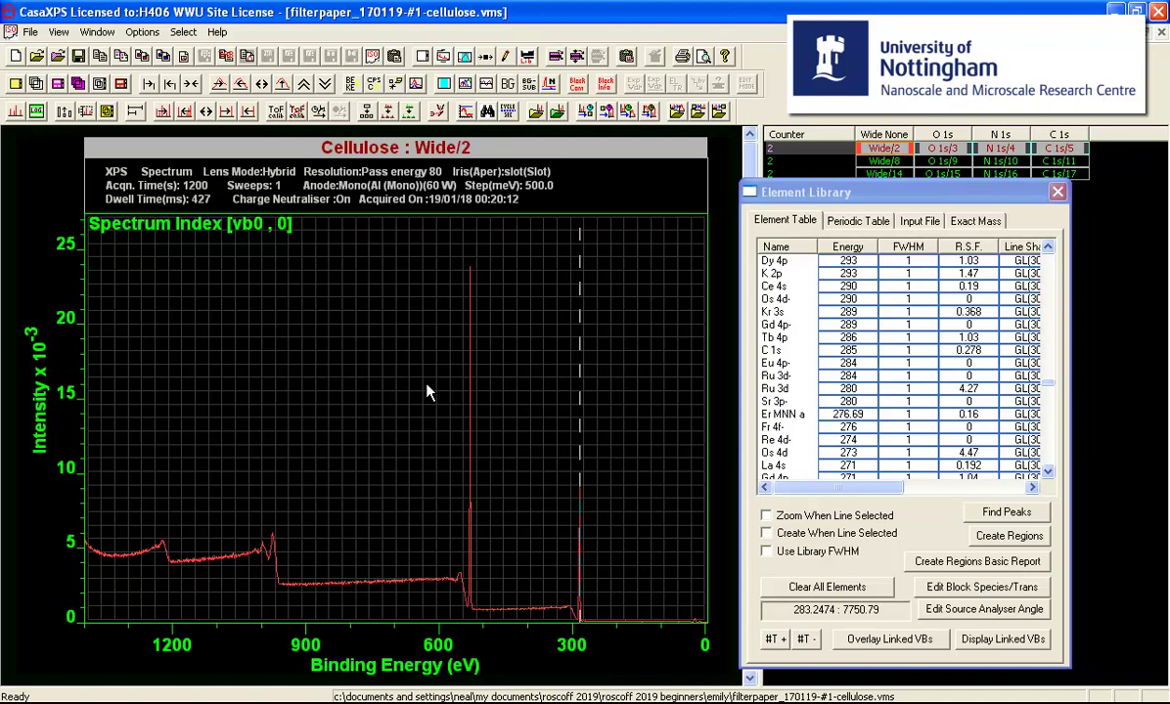
pyautogui.press('Right')
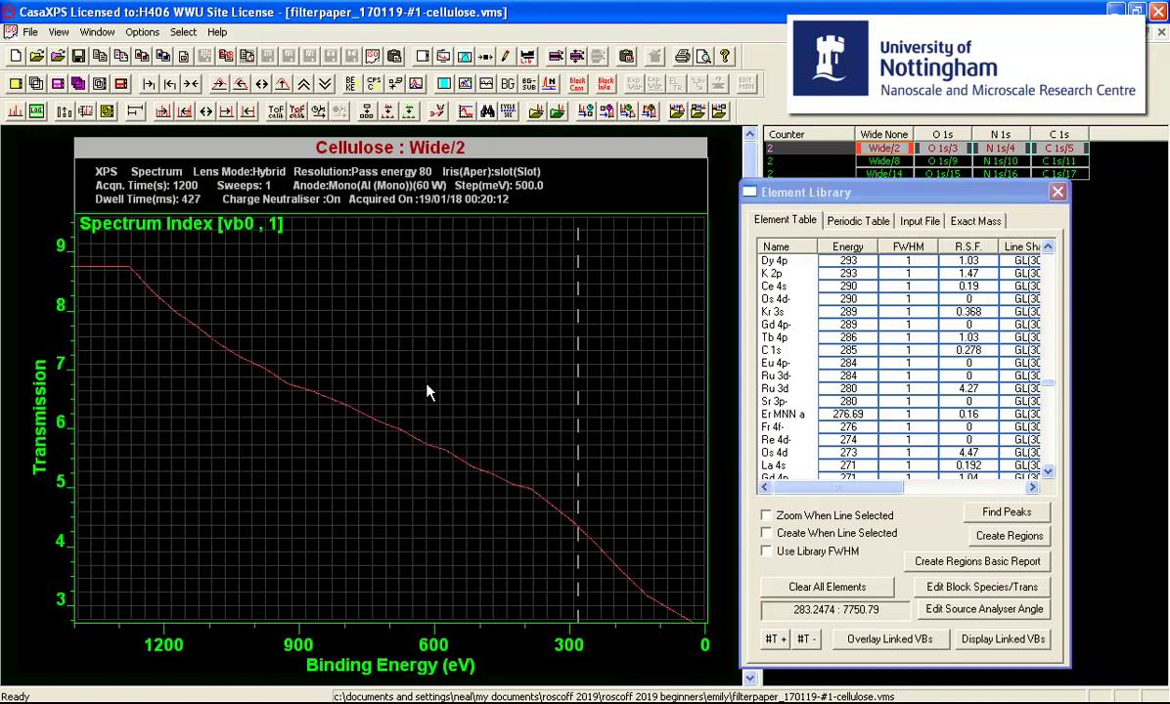
pyautogui.press('Left')
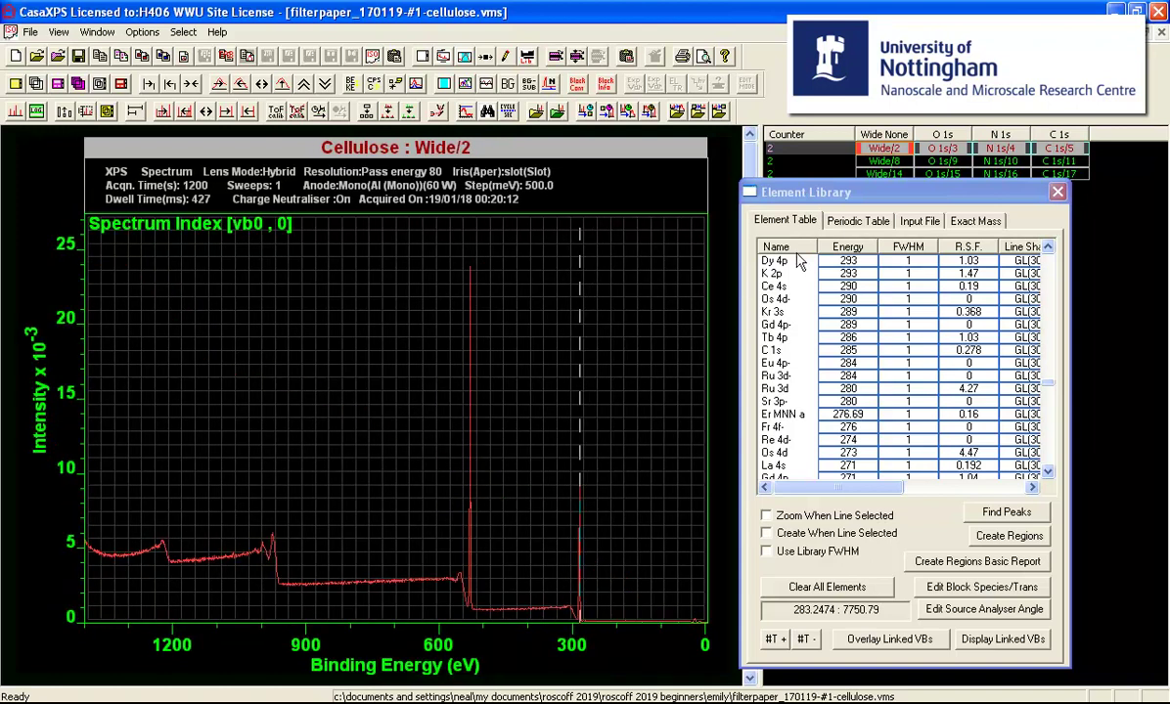
pyautogui.click(858, 220)
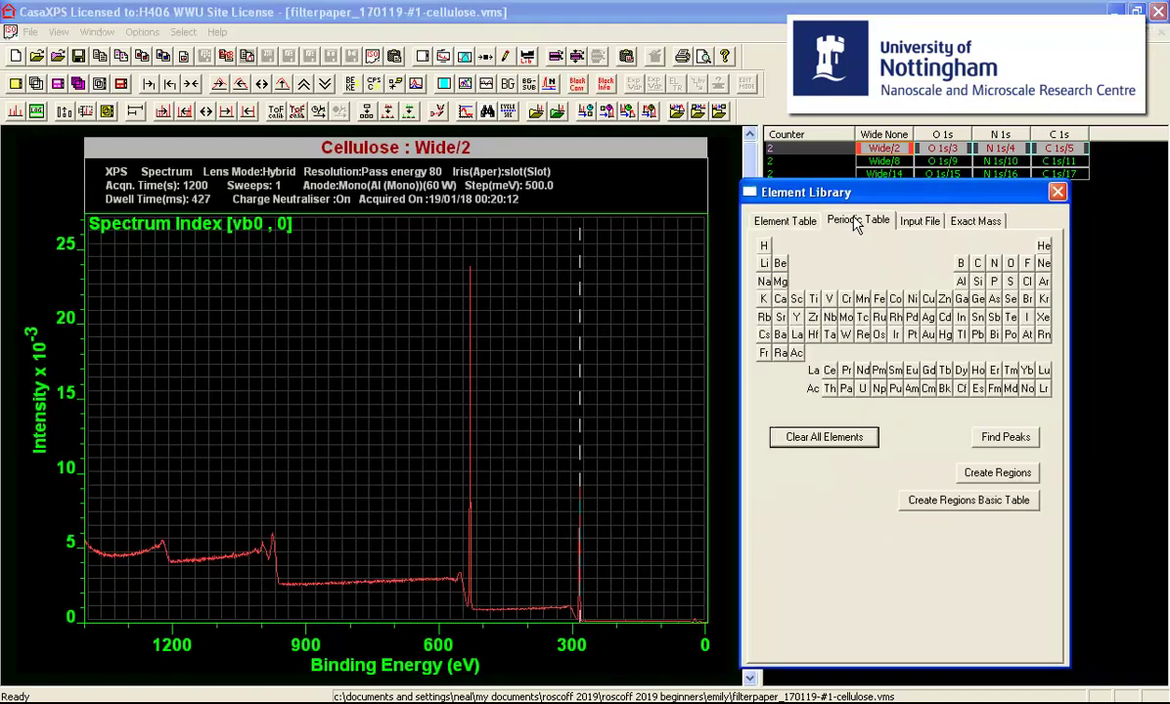
# Step: Mark carbon and oxygen and create C 1s and O 1s quantification regions
pyautogui.click(977, 263)
pyautogui.click(1010, 263)
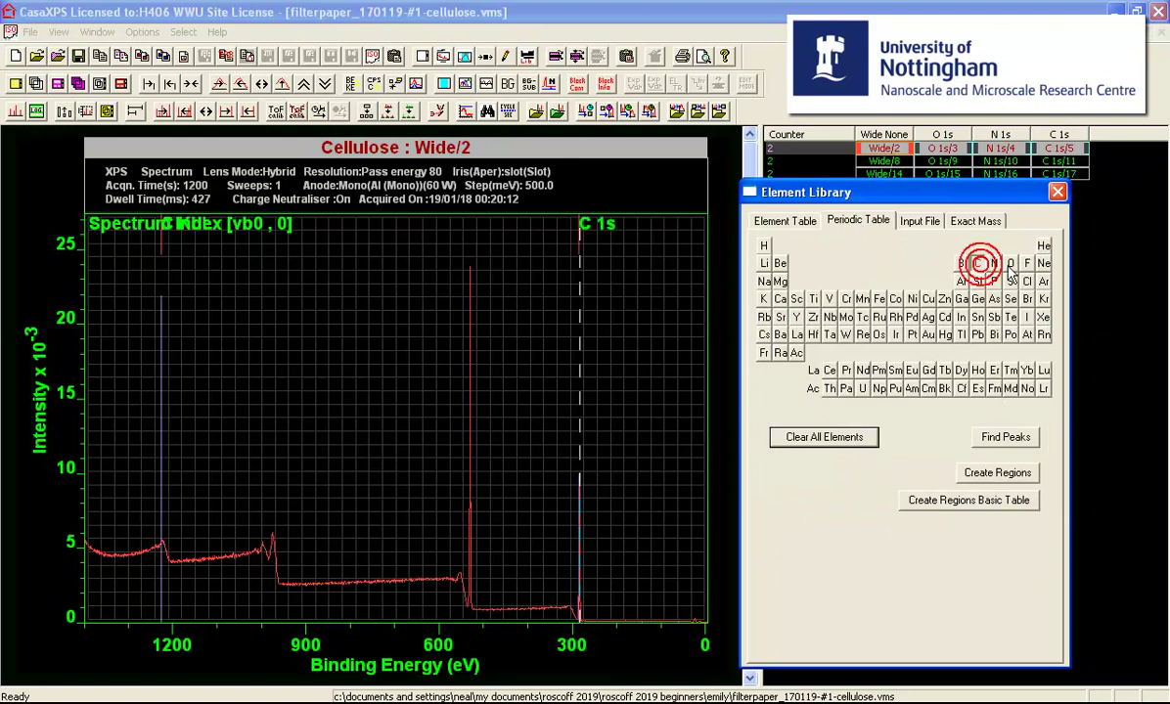
pyautogui.click(978, 473)
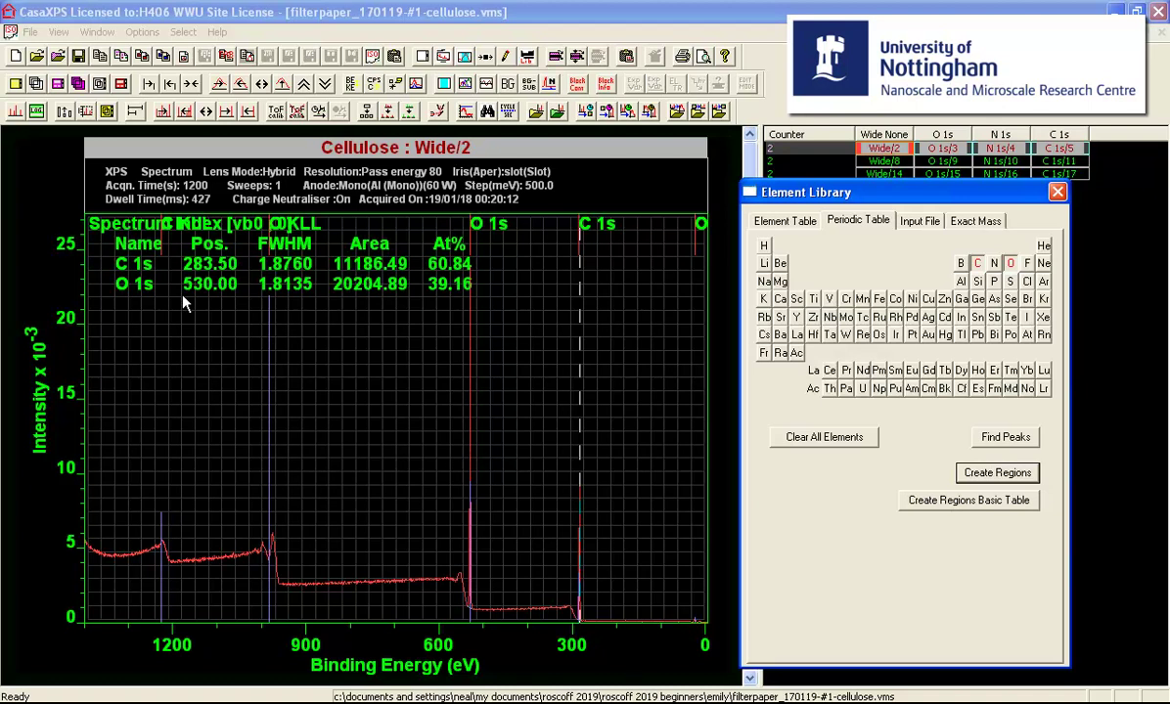
# Step: Zoom through the O 1s and C 1s regions back to full survey, then clear all elements
pyautogui.click(170, 84)
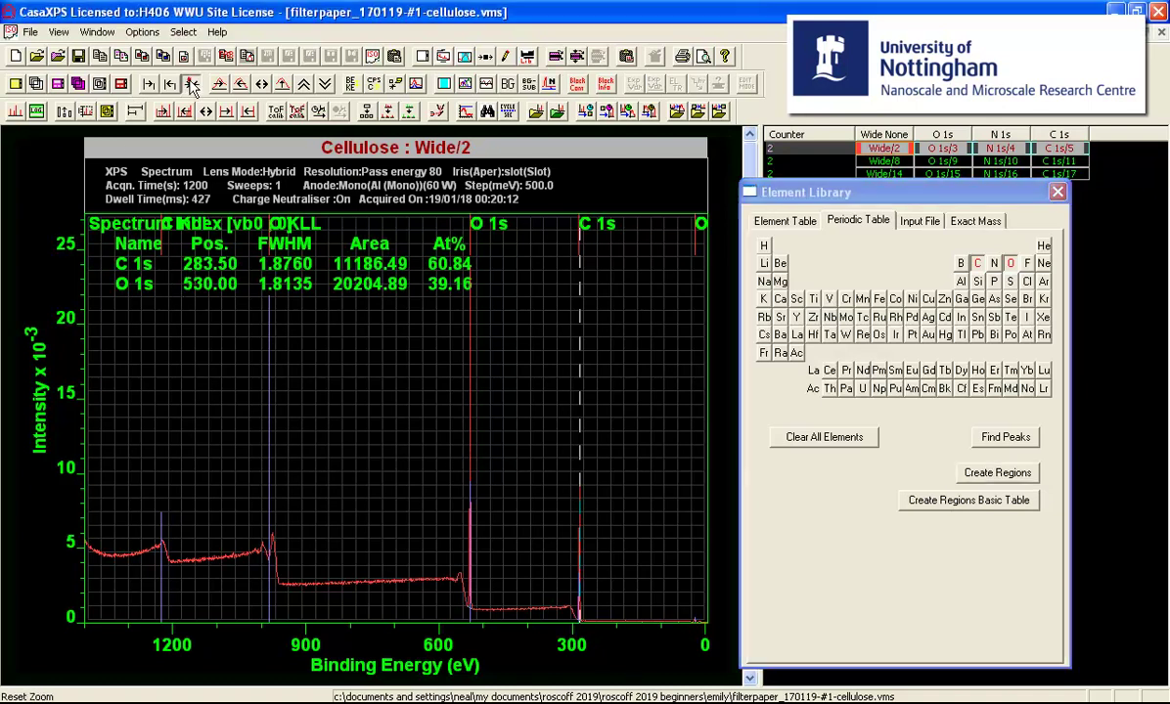
pyautogui.click(170, 84)
pyautogui.click(170, 84)
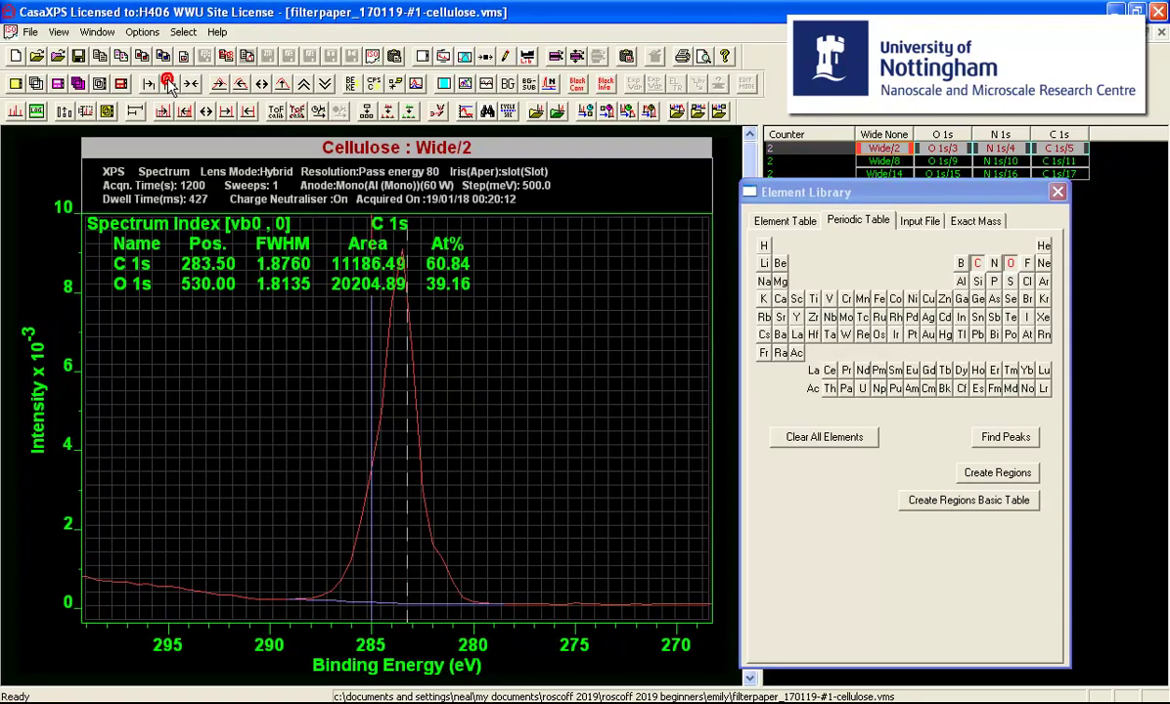
pyautogui.click(170, 84)
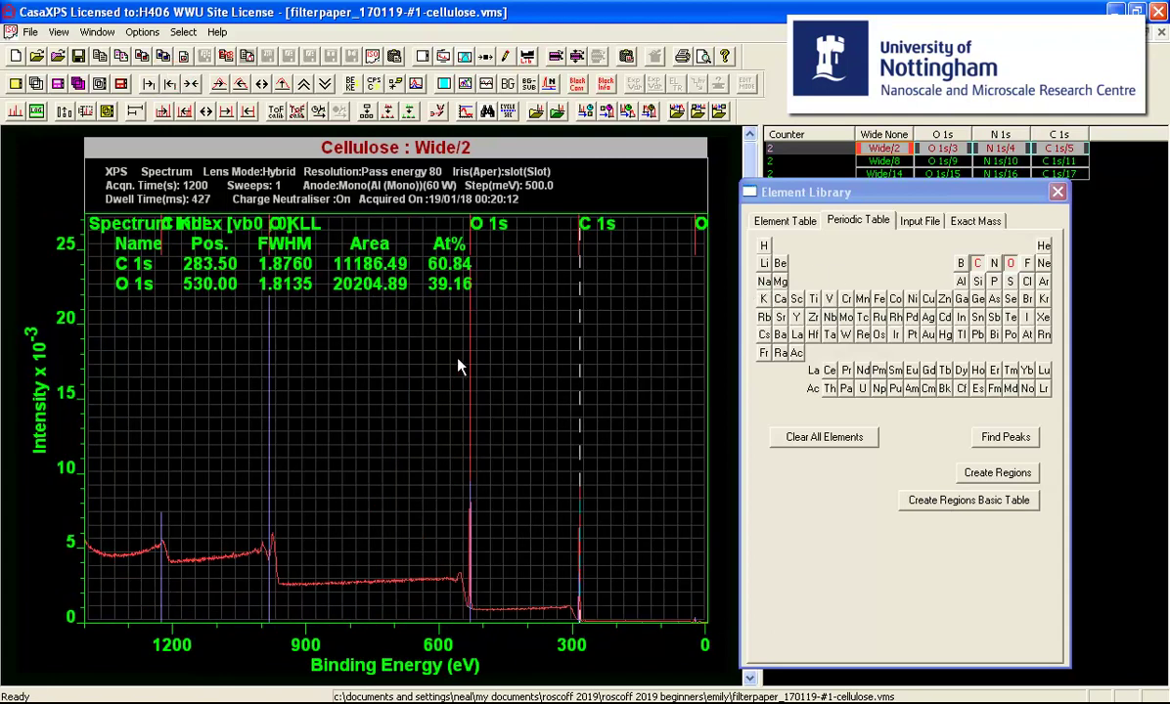
pyautogui.click(792, 440)
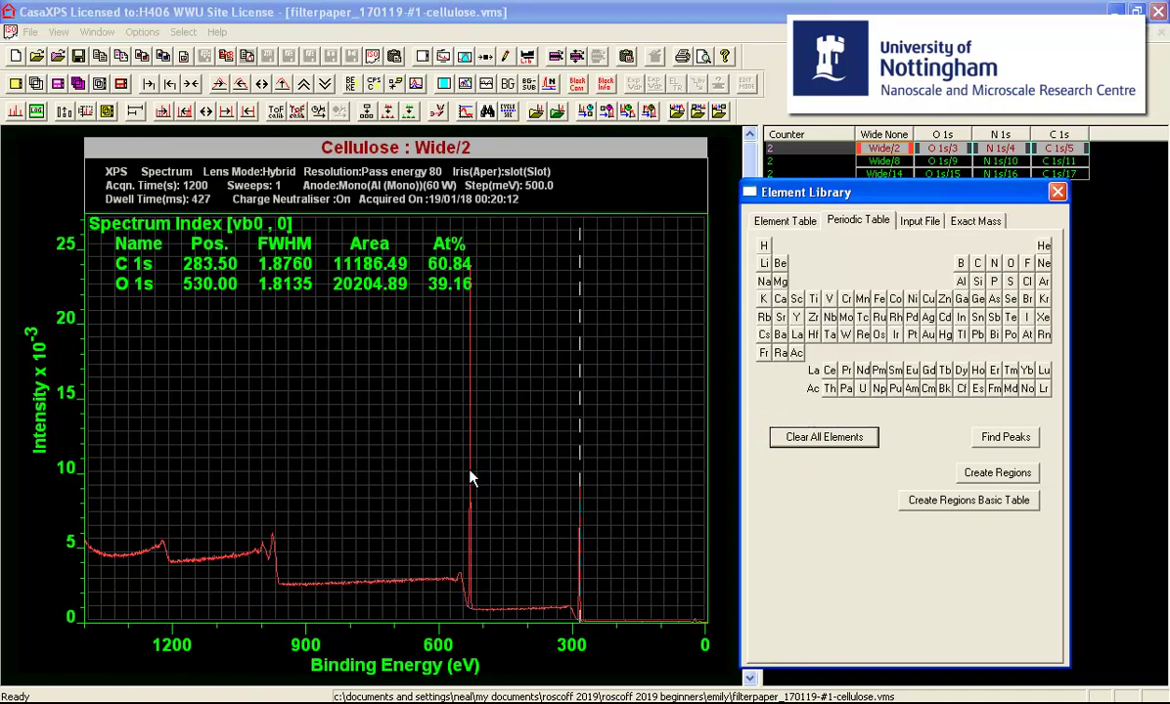
# Step: Zoom the survey to about 700–200 eV, display the C 1s and O 1s regions, and open Quantification Parameters
pyautogui.moveTo(389, 251); pyautogui.dragTo(626, 622)
pyautogui.click(599, 566)
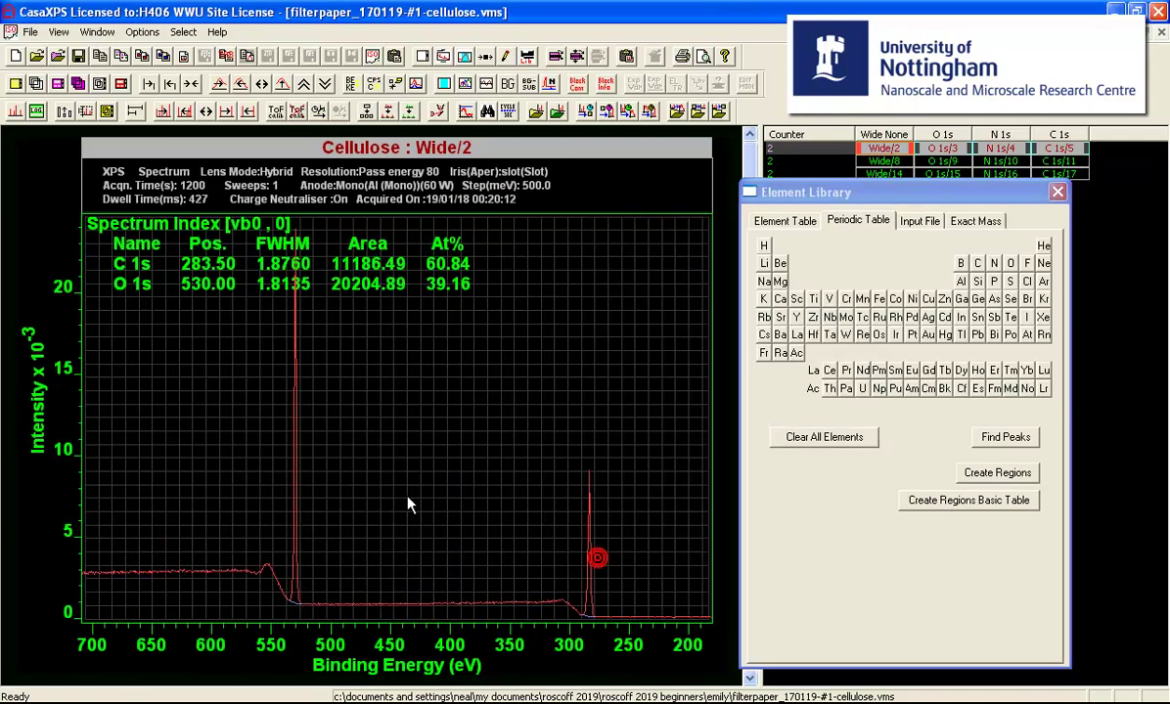
pyautogui.click(420, 84)
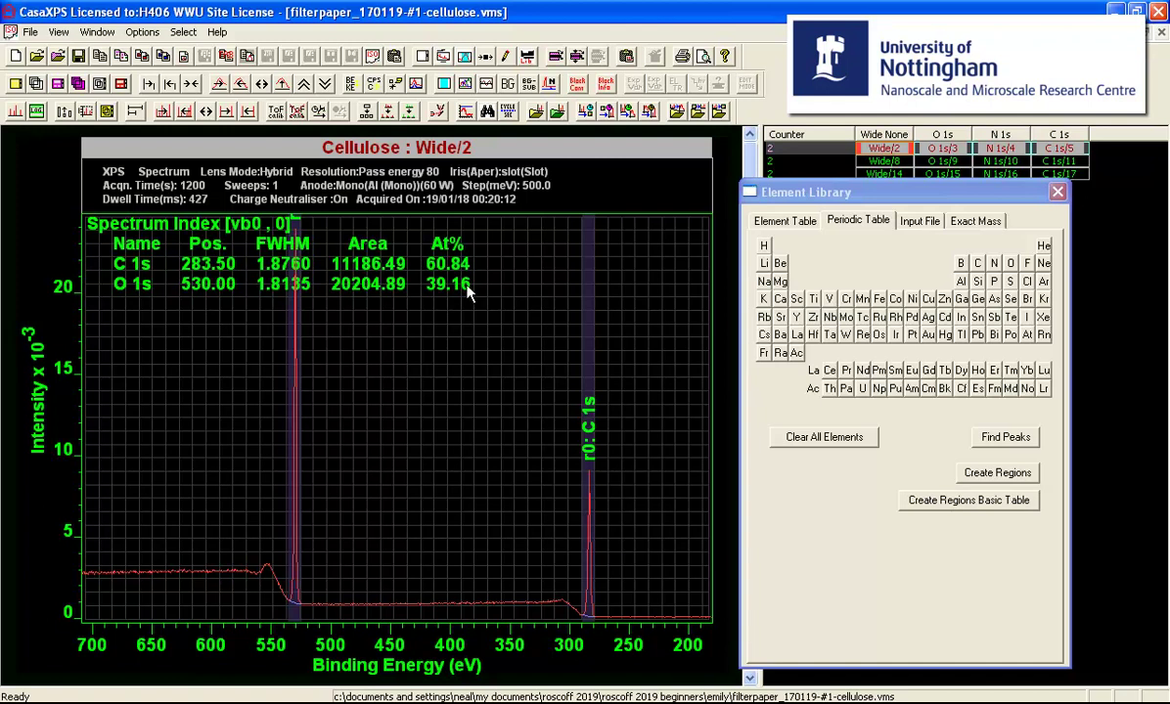
pyautogui.click(466, 59)
# Step: Add region ratios relative to O 1s on Report Spec. and generate the area report
pyautogui.moveTo(522, 76); pyautogui.dragTo(839, 159)
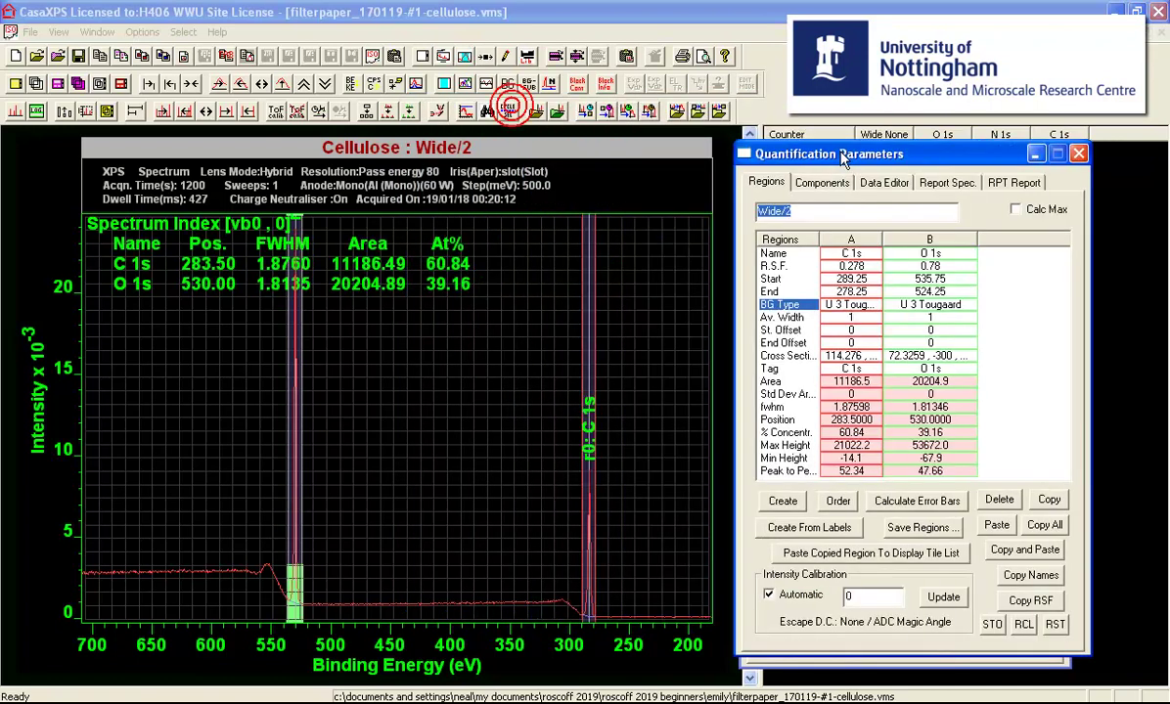
pyautogui.click(927, 183)
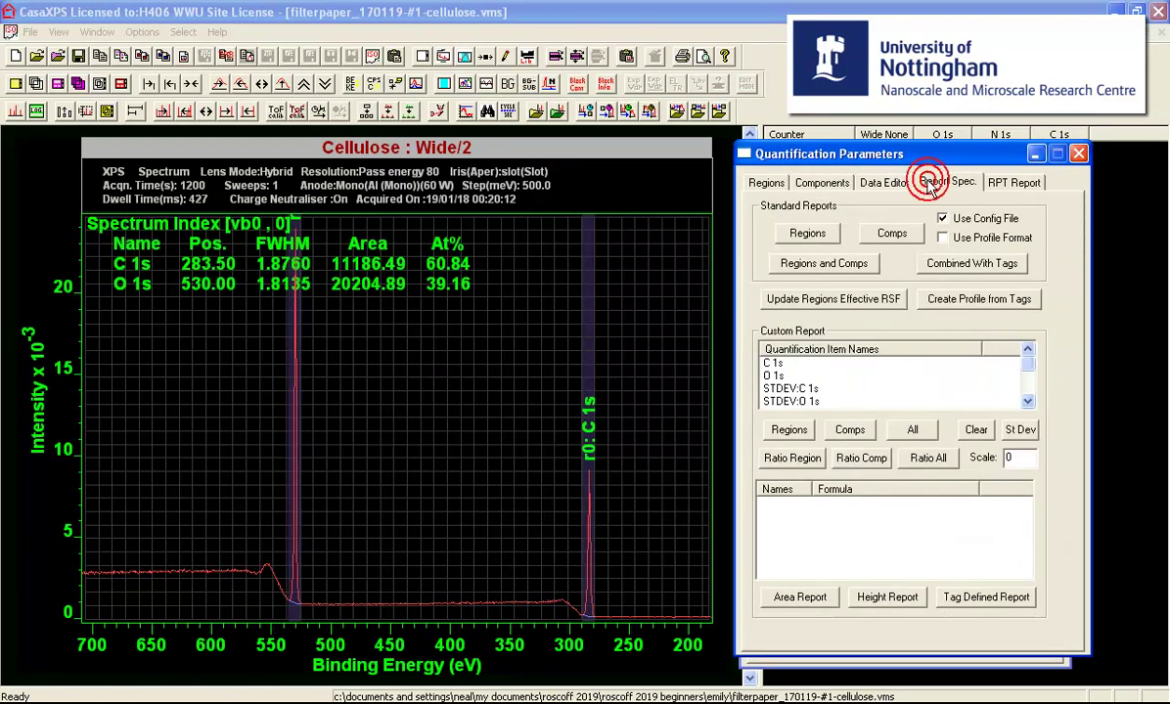
pyautogui.click(782, 377)
pyautogui.click(793, 457)
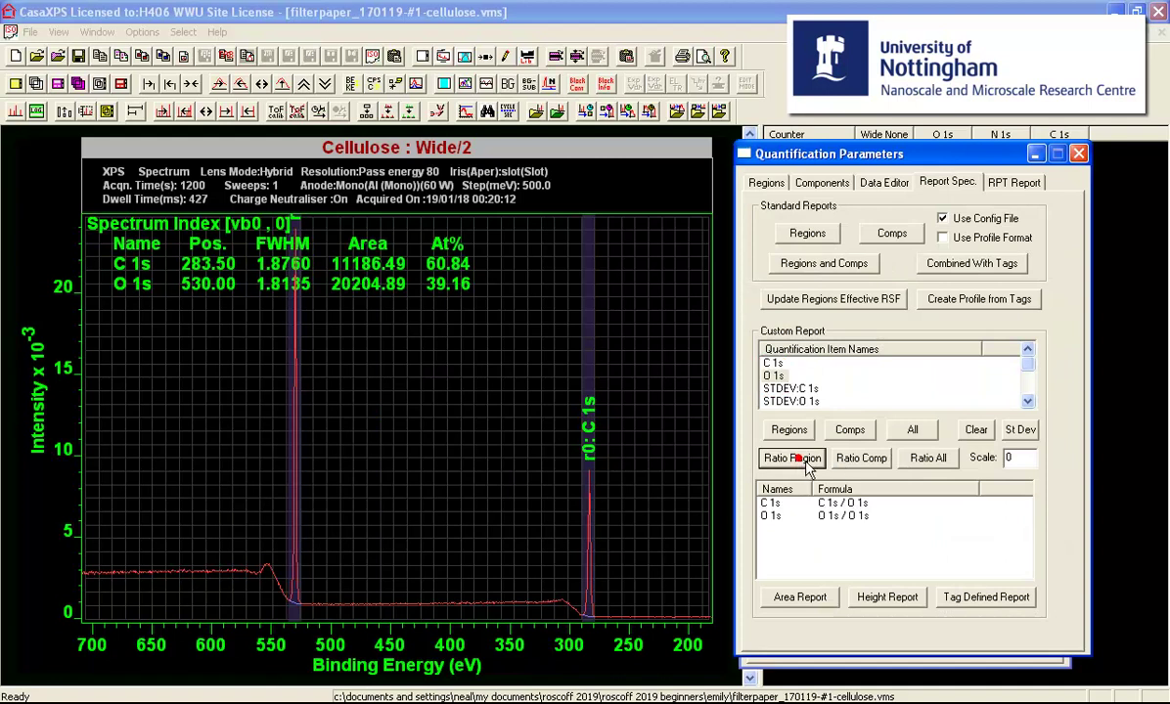
pyautogui.click(800, 595)
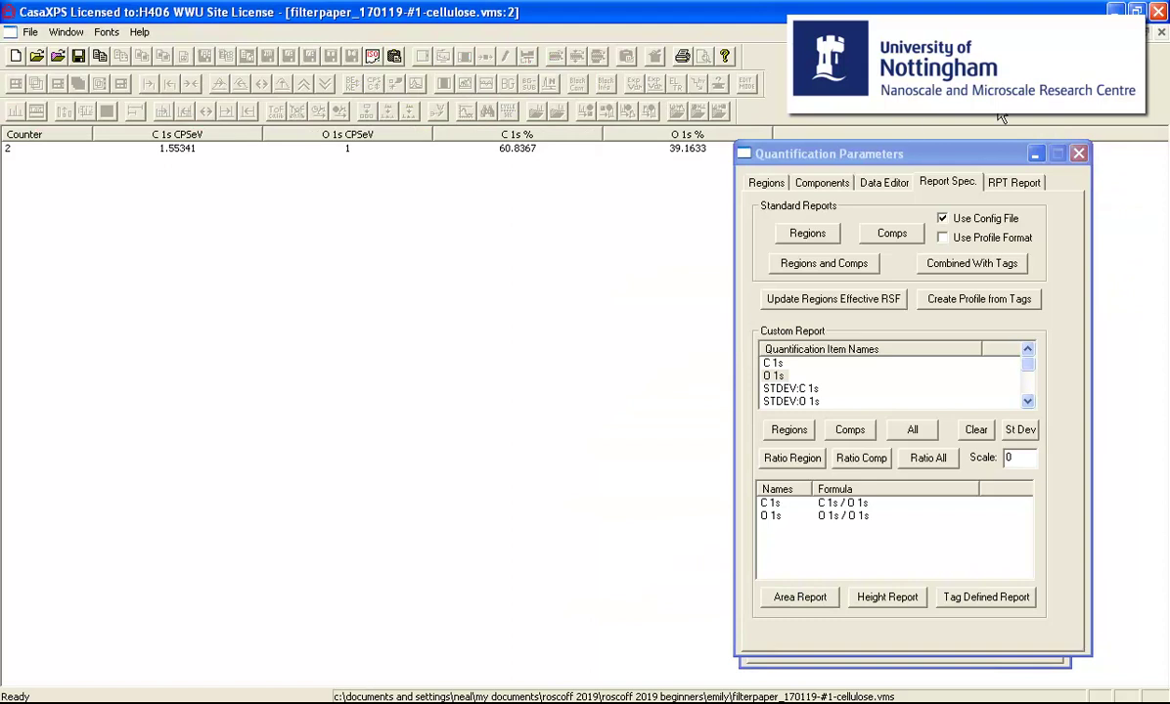
pyautogui.click(1088, 33)
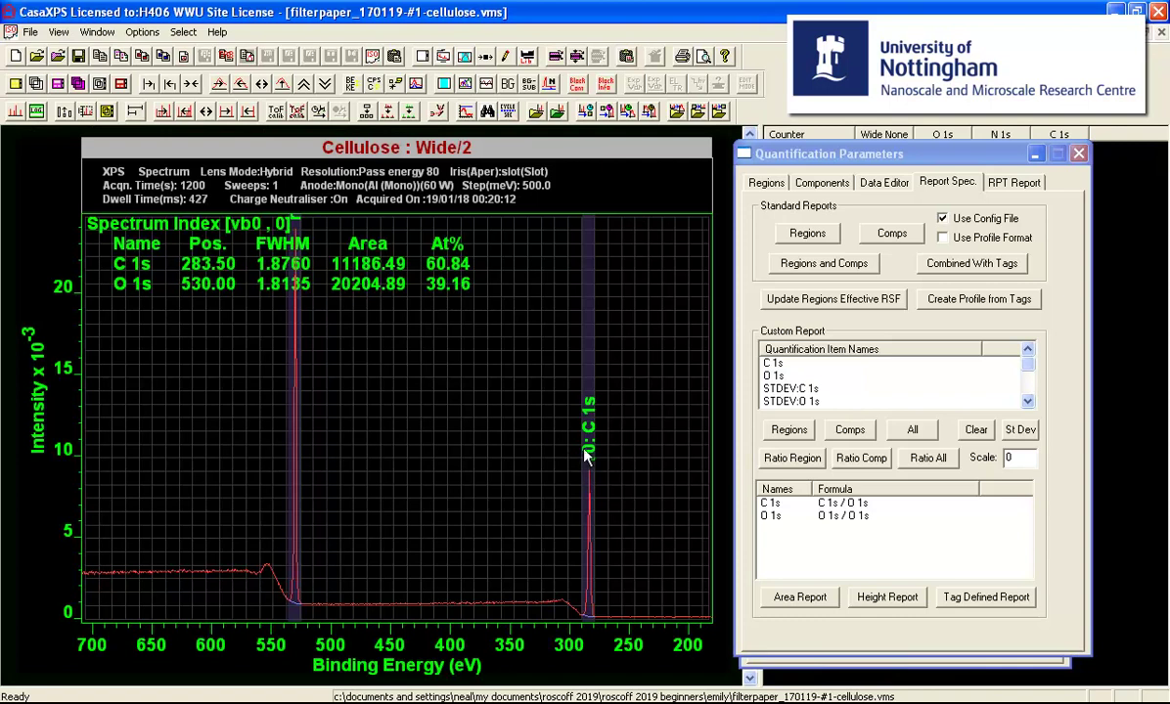
# Step: Preview C 1s/5, return to Wide/2, and show the Regions table with U 3 Tougaard backgrounds
pyautogui.moveTo(861, 169); pyautogui.dragTo(922, 199)
pyautogui.click(1060, 148)
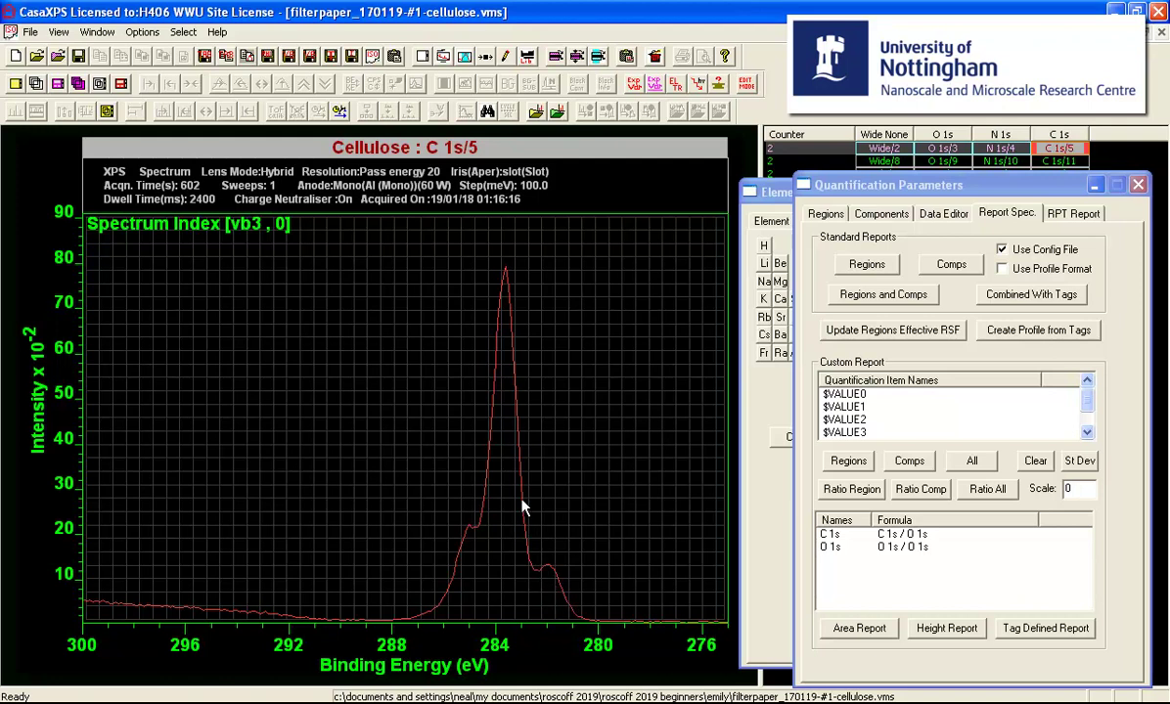
pyautogui.click(826, 148)
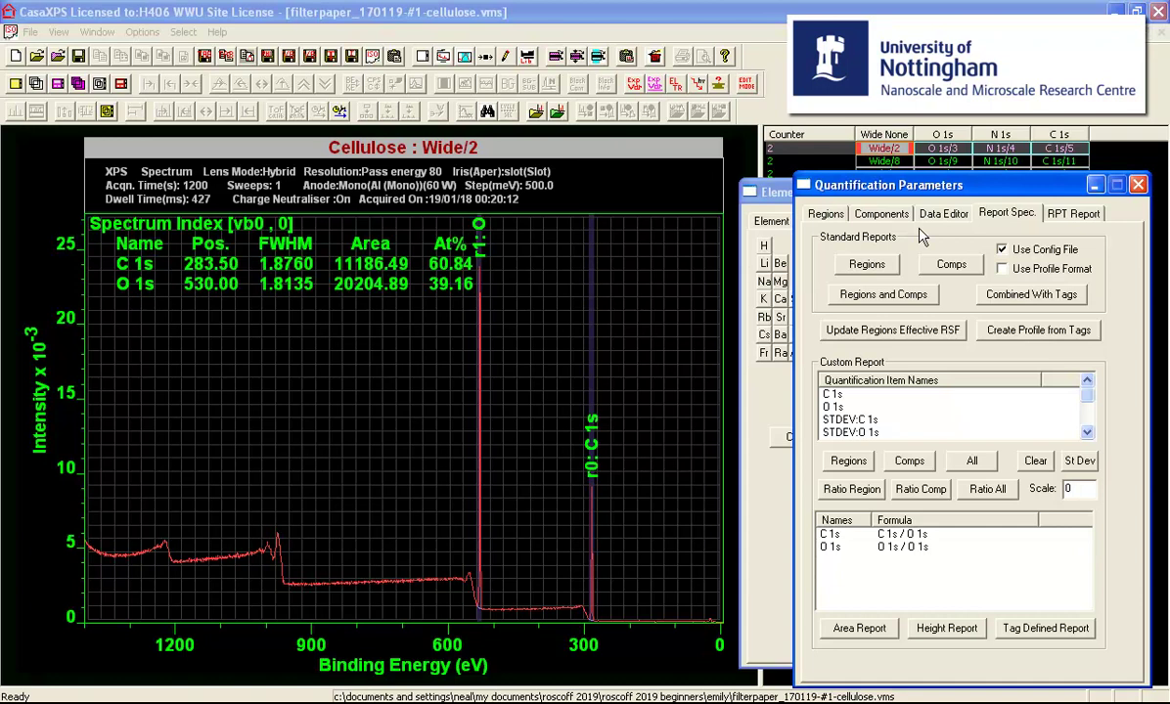
pyautogui.click(824, 213)
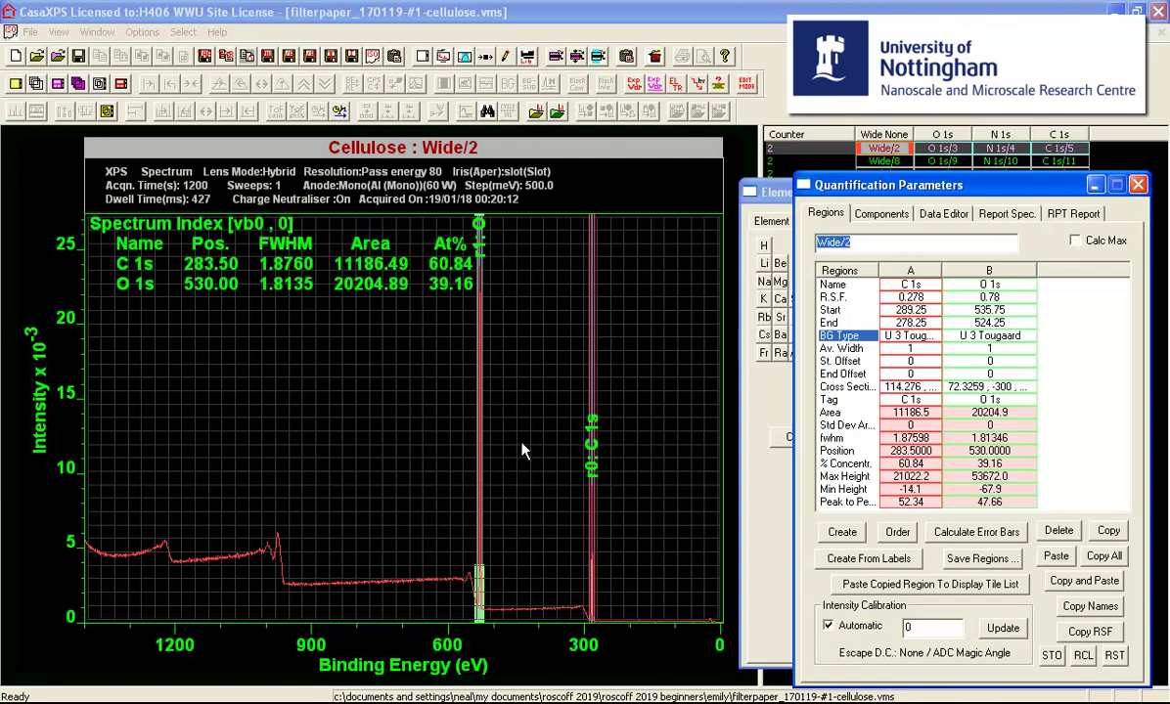
# Step: Select the O 1s region's column (R.S.F. 0.78) instead of C 1s in the Regions grid
pyautogui.click(905, 297)
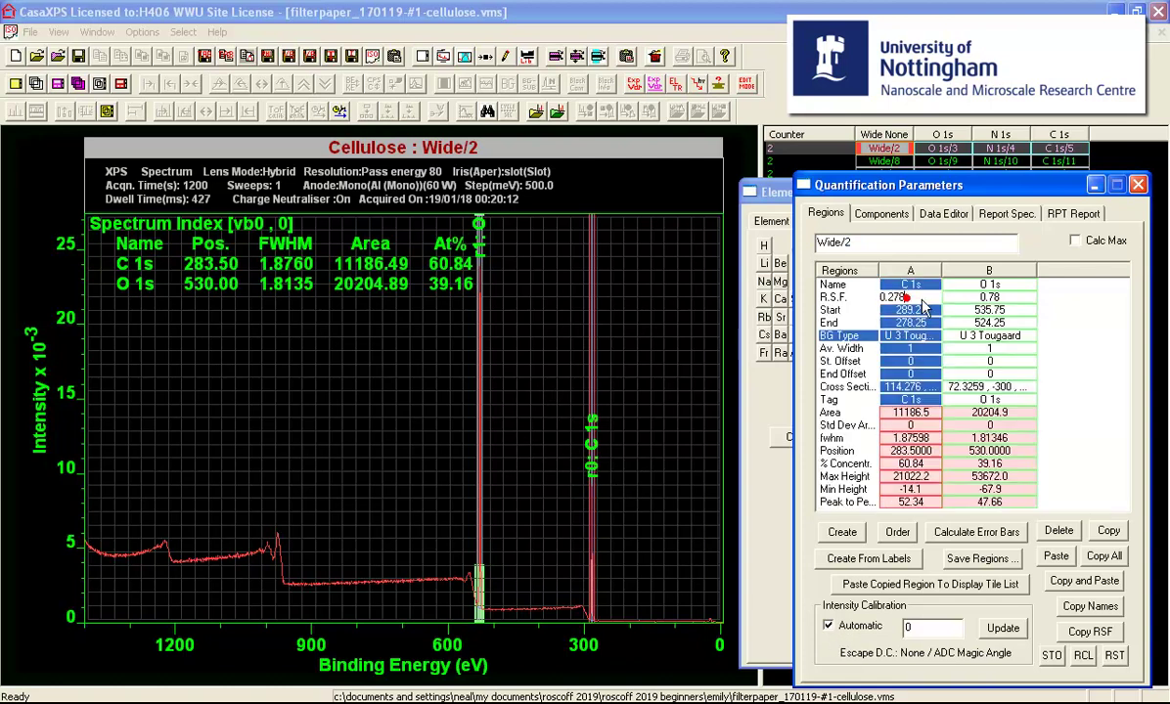
pyautogui.click(986, 298)
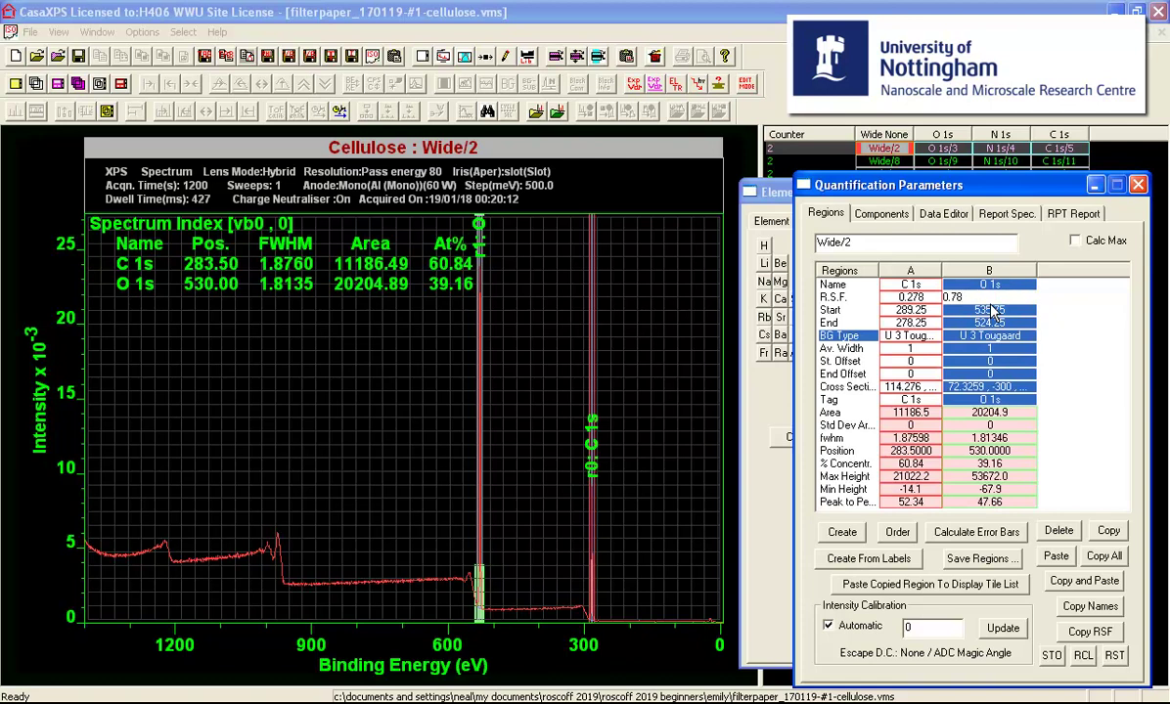